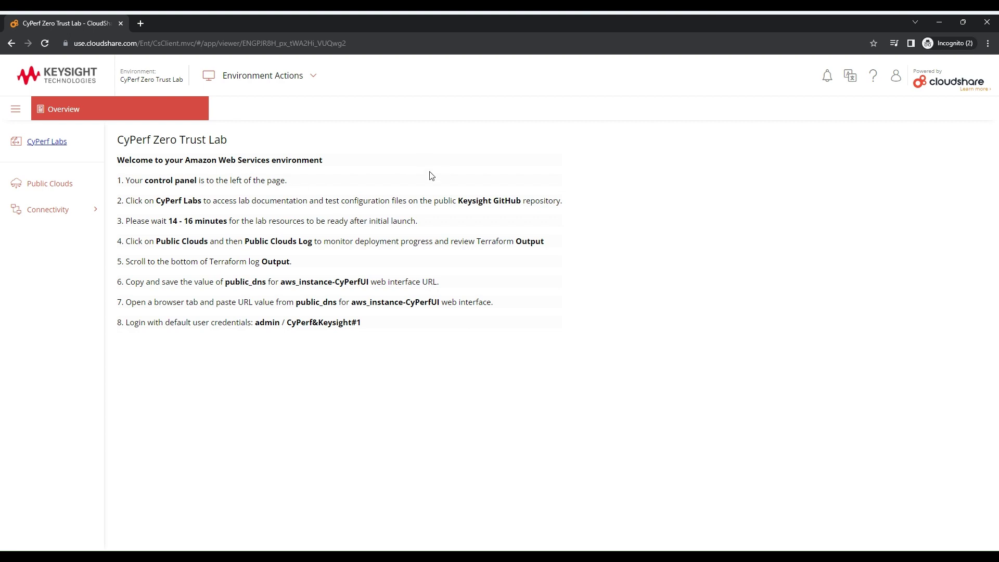
Open the lab documentation on GitHub in a new tab, review it, then close it
{"action": "right_click", "coordinate": [47, 145]}
{"action": "left_click", "coordinate": [68, 152]}
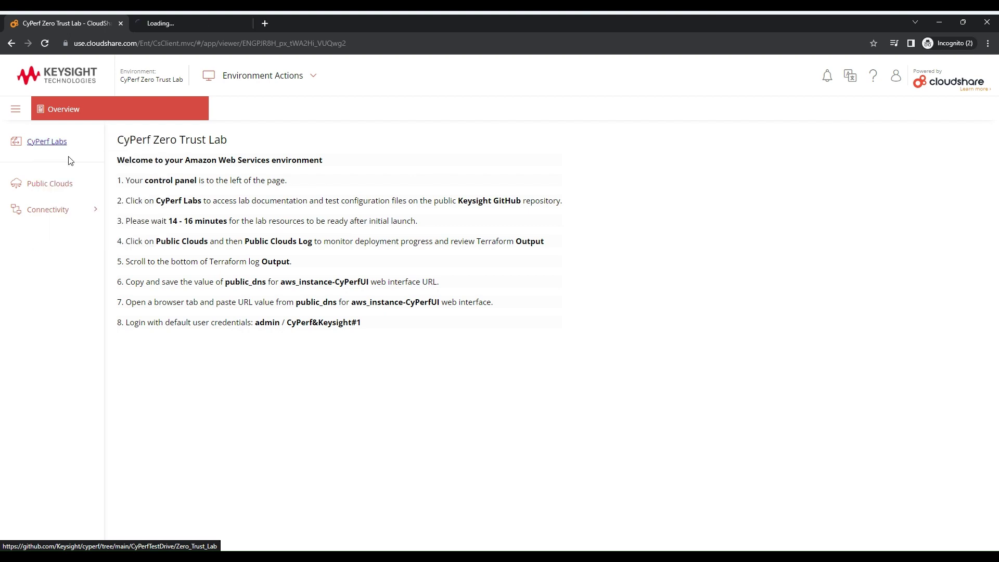
{"action": "mouse_move", "coordinate": [179, 22]}
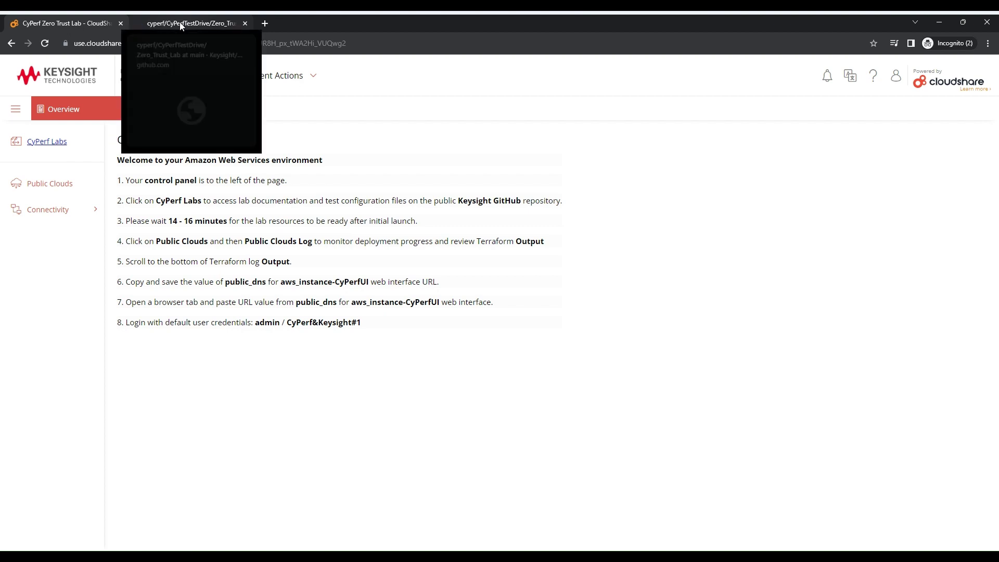
{"action": "left_click", "coordinate": [180, 23]}
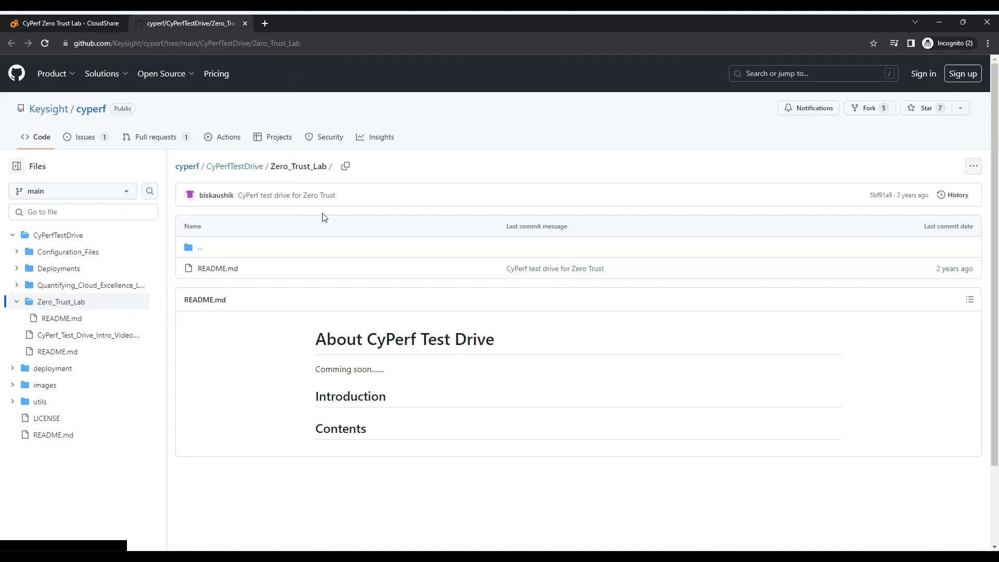
{"action": "left_click", "coordinate": [245, 23]}
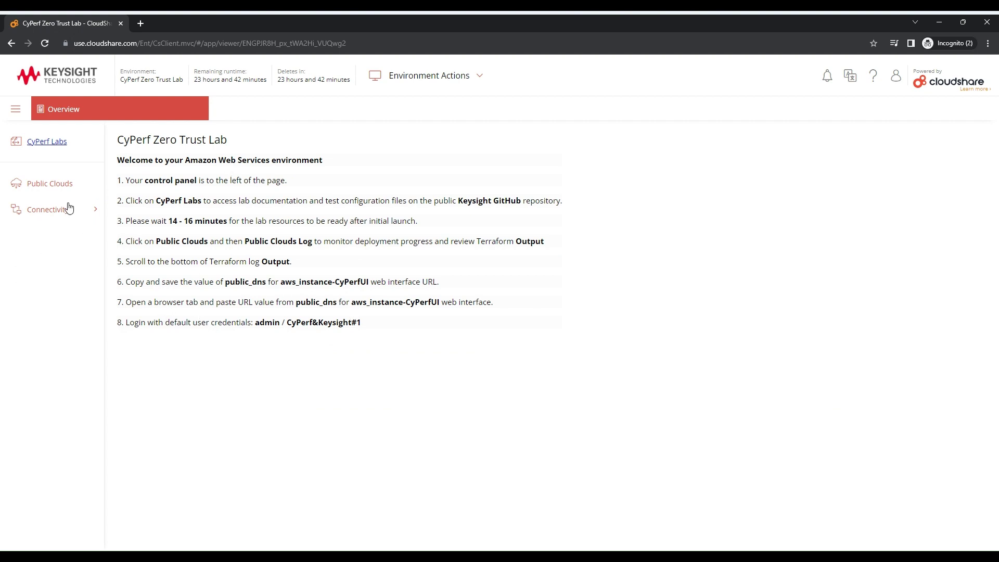
Display the Terraform output from the Public Clouds deployment log
{"action": "left_click", "coordinate": [48, 189]}
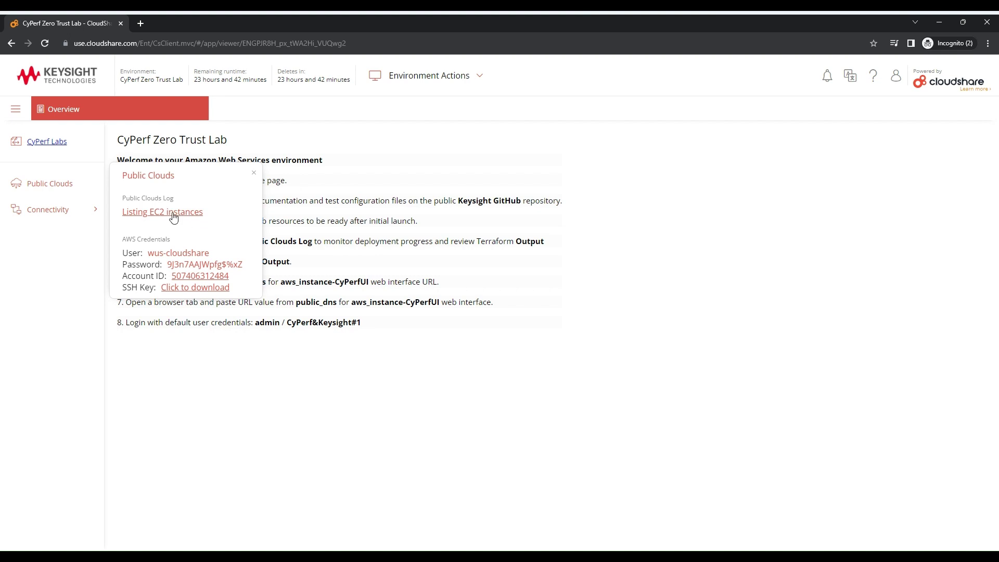
{"action": "left_click", "coordinate": [174, 215]}
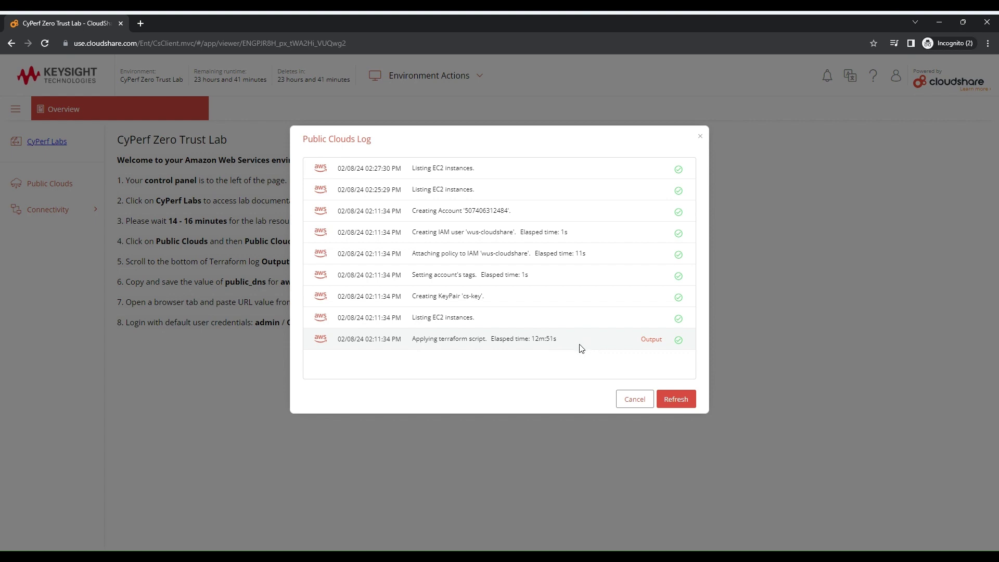
{"action": "left_click", "coordinate": [652, 340]}
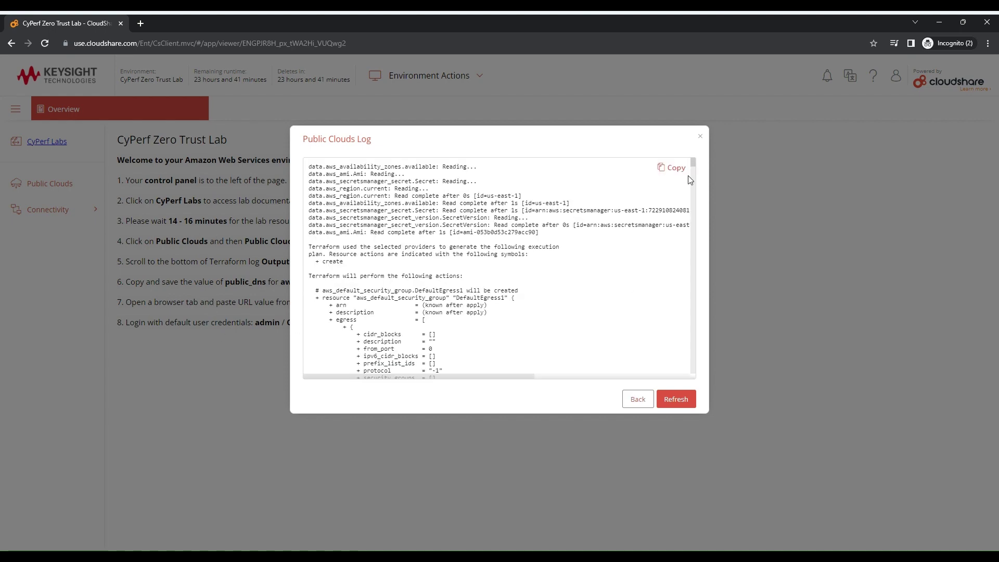
Scroll to the end of the Terraform output and select the CyPerf UI's public_dns address
{"action": "left_click_drag", "start_coordinate": [693, 161], "coordinate": [694, 391]}
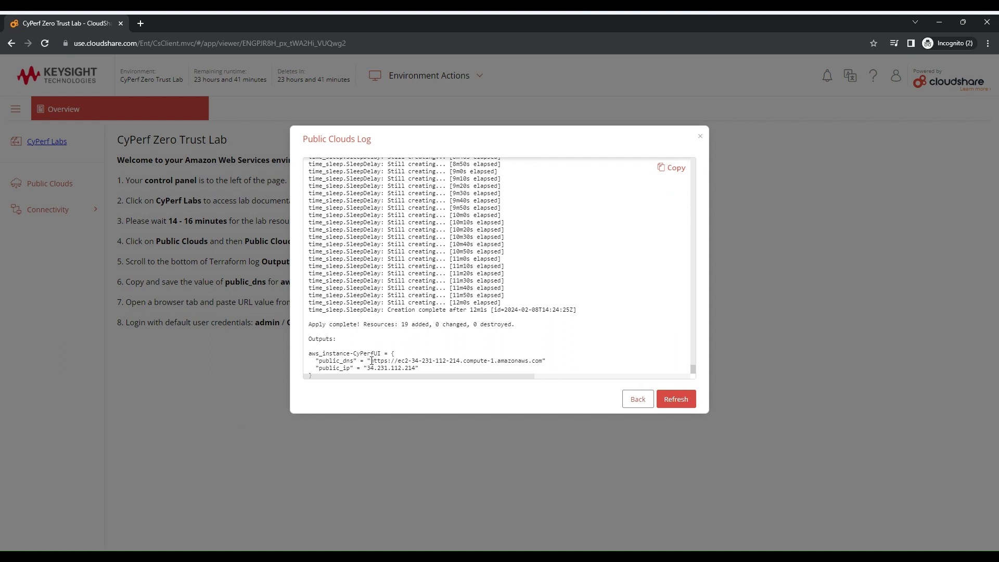
{"action": "left_click_drag", "start_coordinate": [370, 361], "coordinate": [542, 361]}
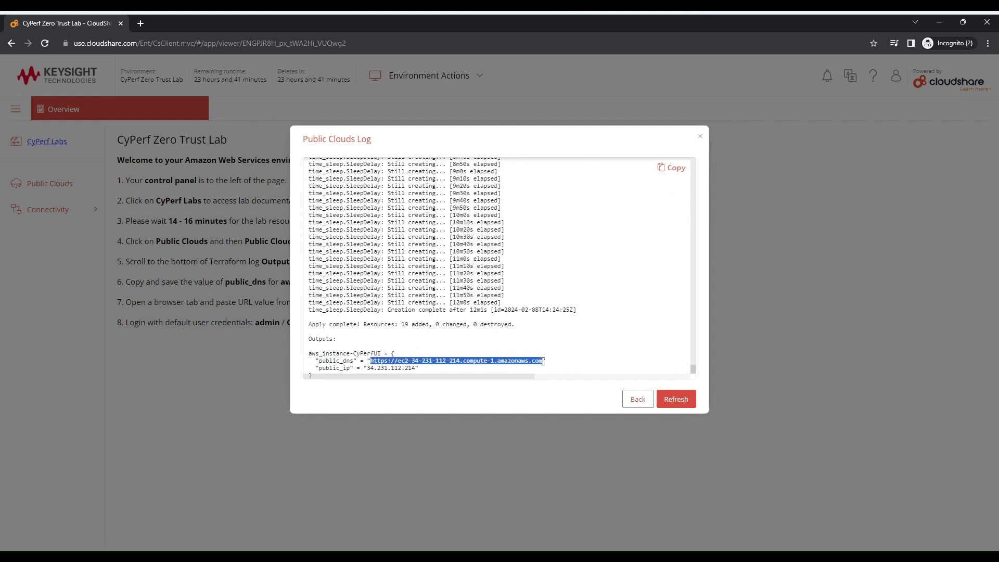
{"action": "right_click", "coordinate": [473, 360]}
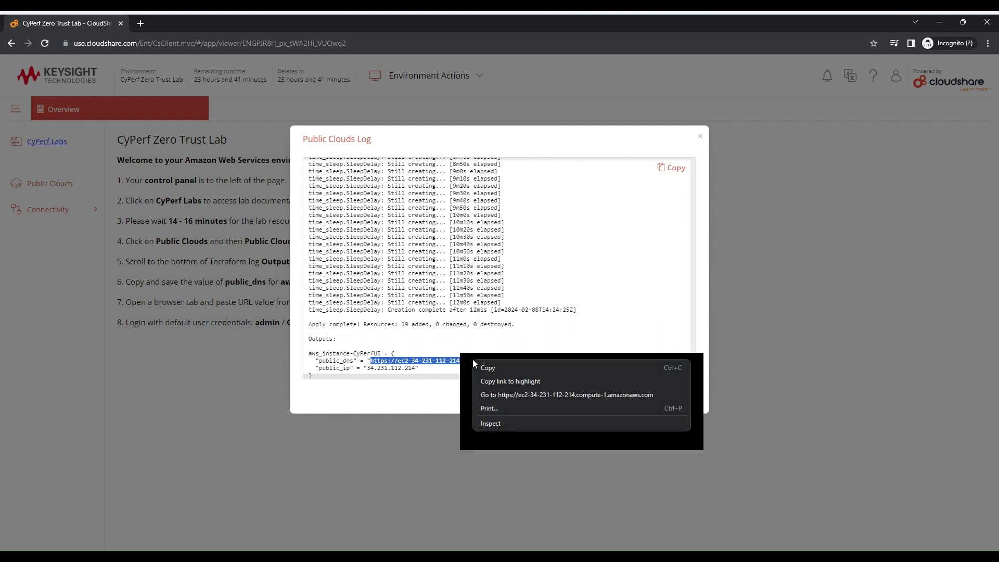
Open the public_dns address in a new tab and proceed past the certificate warning
{"action": "left_click", "coordinate": [529, 396]}
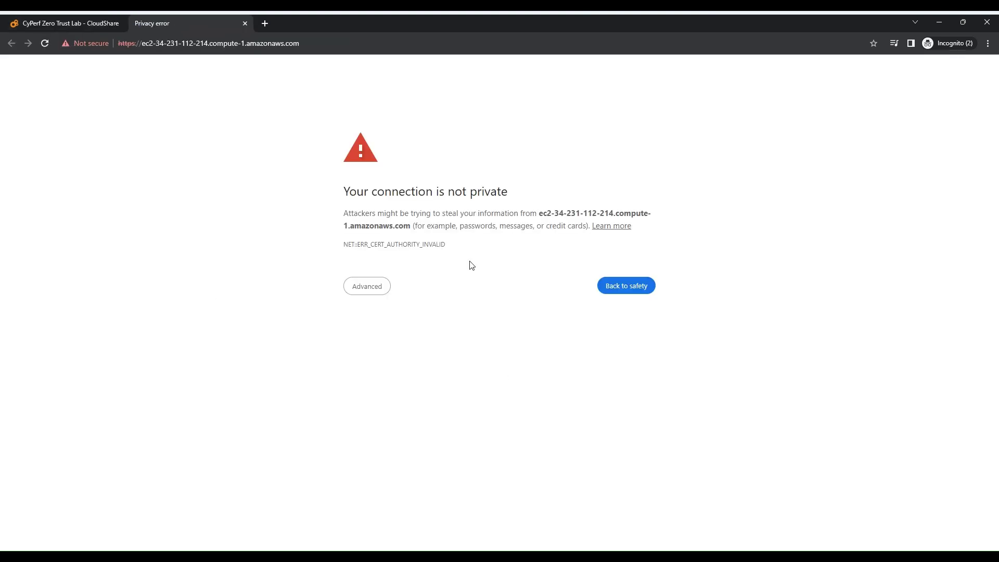
{"action": "left_click", "coordinate": [374, 292]}
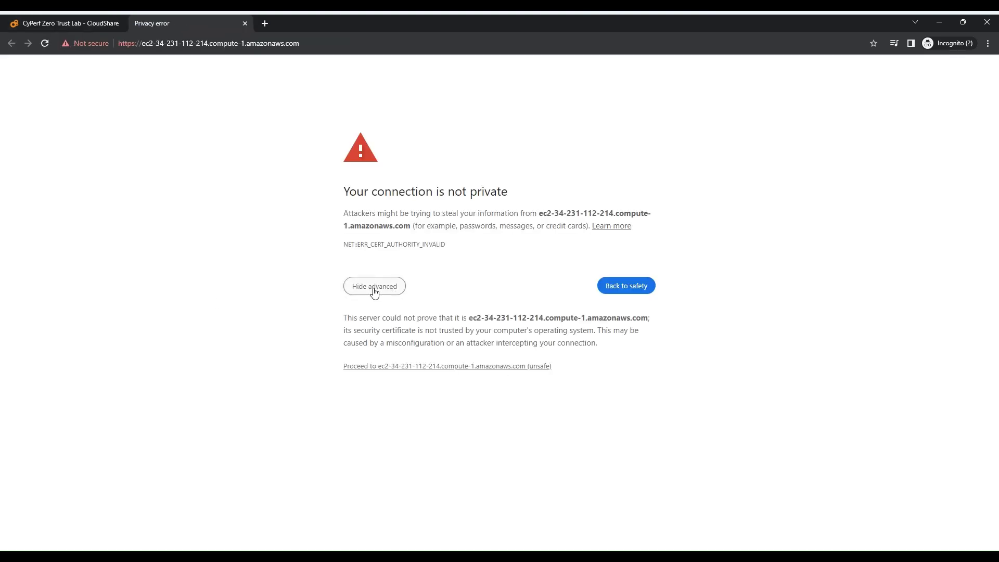
{"action": "left_click", "coordinate": [431, 368]}
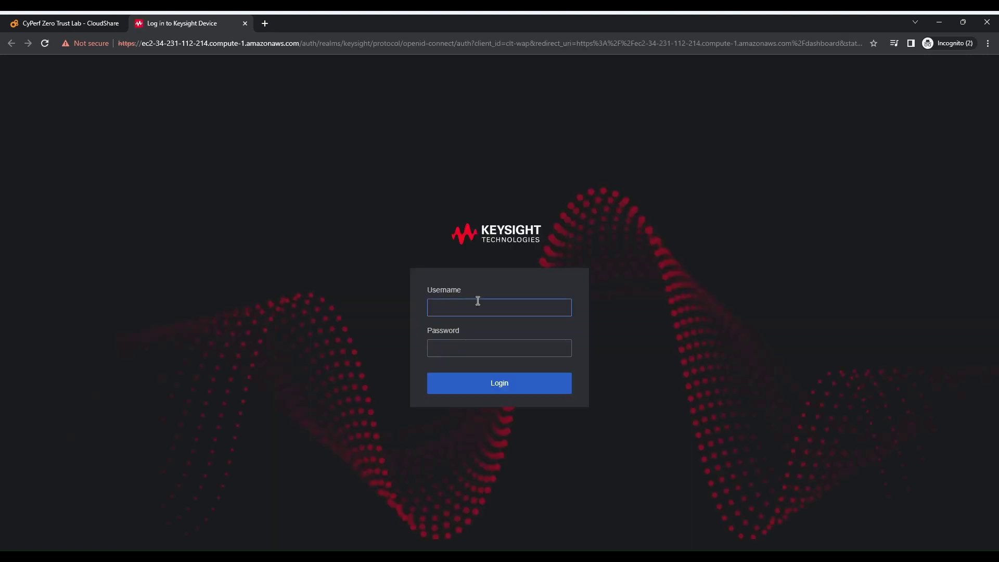
Look up the default login credentials in step 8 of the CloudShare lab page
{"action": "left_click", "coordinate": [77, 18]}
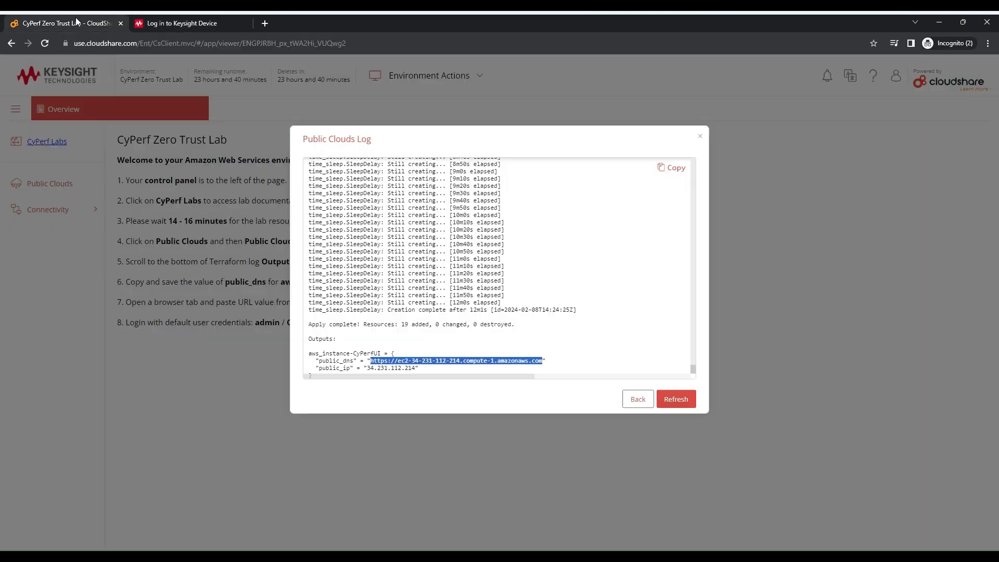
{"action": "left_click", "coordinate": [700, 144]}
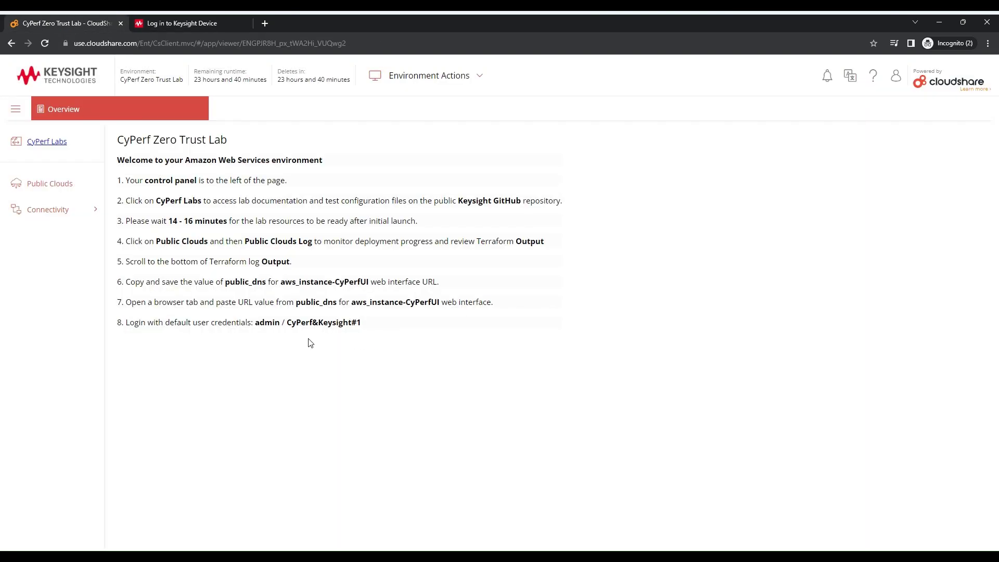
{"action": "left_click_drag", "start_coordinate": [253, 322], "coordinate": [362, 324]}
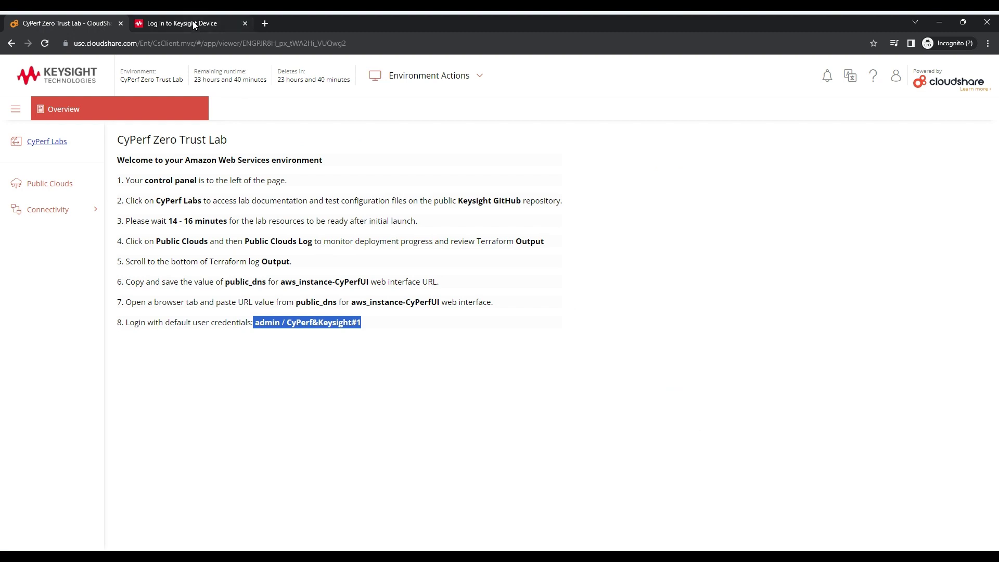
Log in to CyPerf as admin with the lab's default password
{"action": "left_click", "coordinate": [192, 23]}
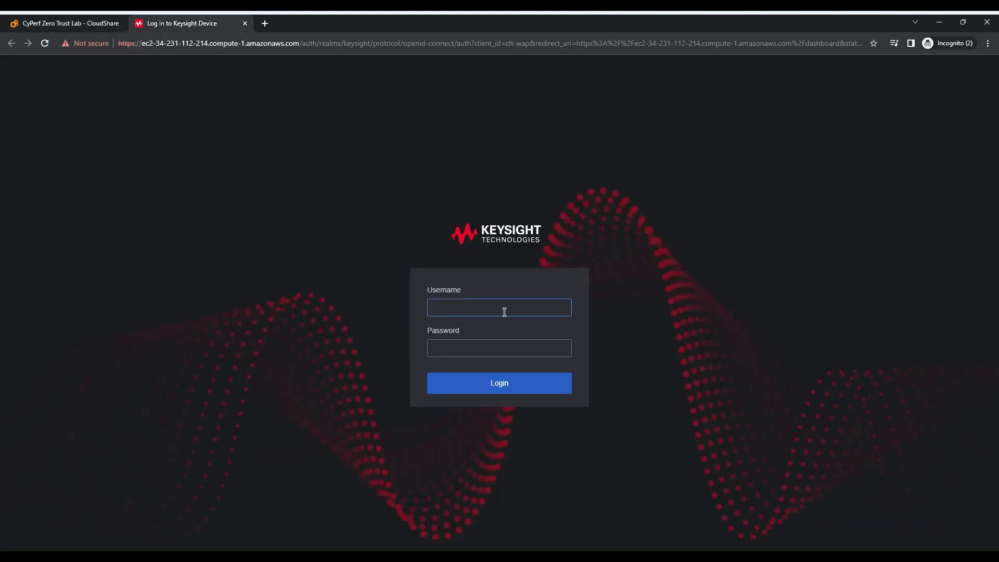
{"action": "type", "text": "admin"}
{"action": "key", "text": "Tab"}
{"action": "type", "text": "CyPerf&Keysight"}
{"action": "key", "text": "Return"}
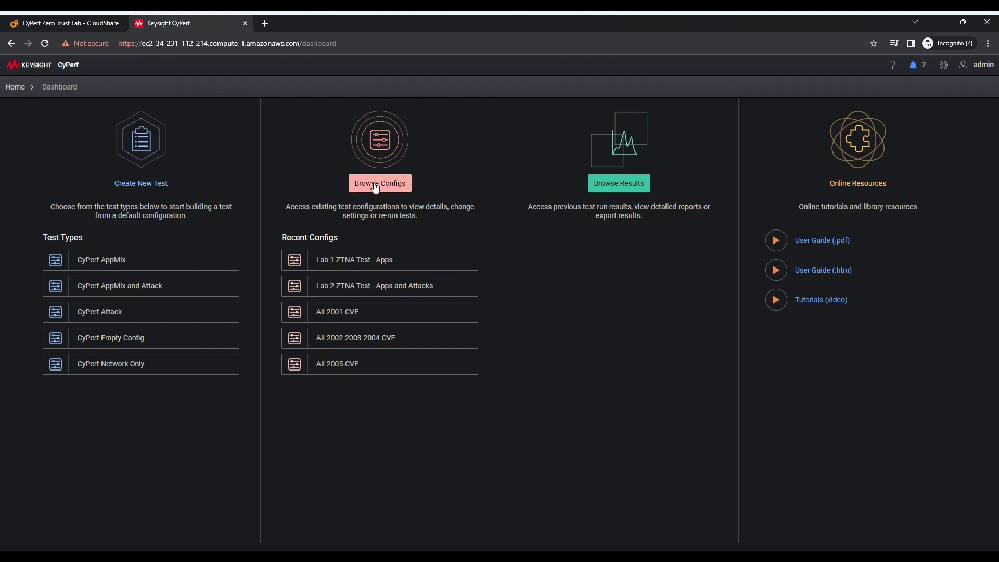
Open the Lab 1 ZTNA Test - Apps config from Recent Configs
{"action": "left_click", "coordinate": [386, 262]}
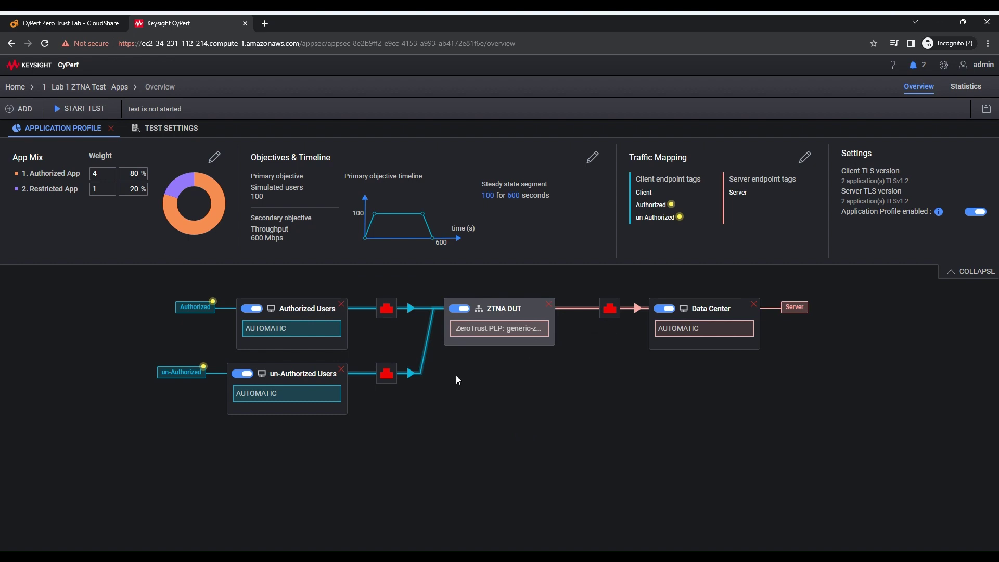
Assign agent 172.16.1.11 to Authorized Users and 172.16.1.12 to un-Authorized Users
{"action": "left_click", "coordinate": [386, 309]}
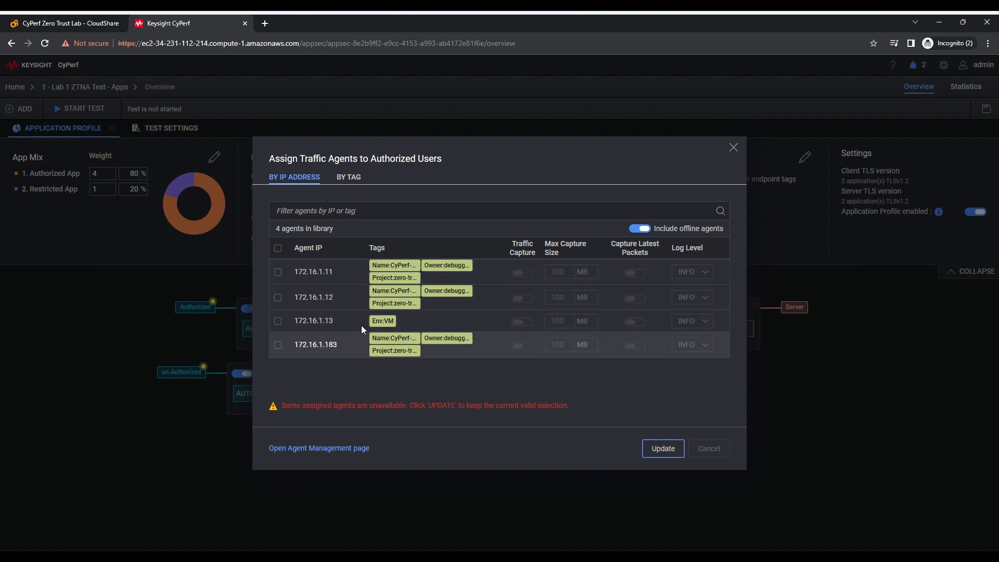
{"action": "left_click", "coordinate": [279, 280]}
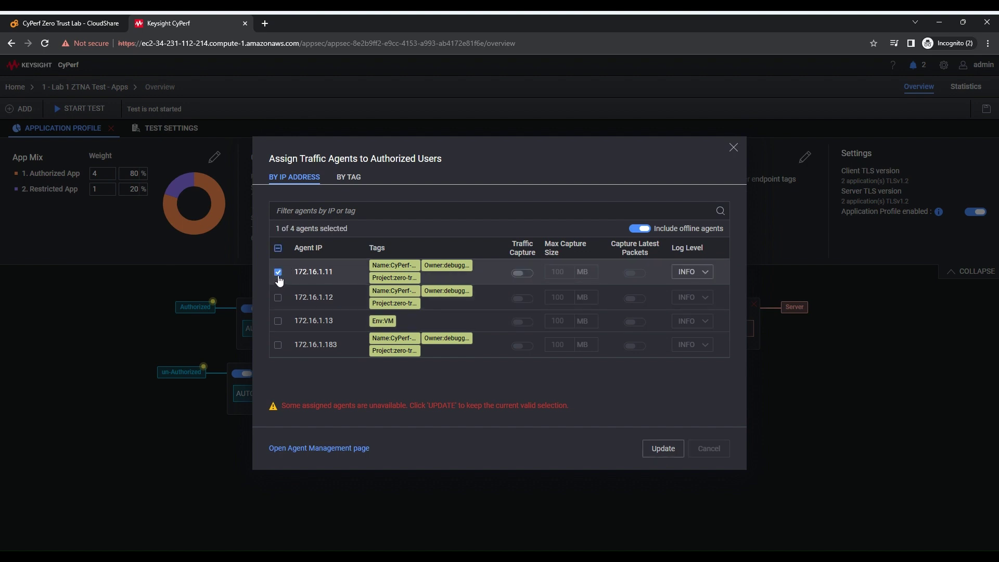
{"action": "left_click", "coordinate": [659, 451]}
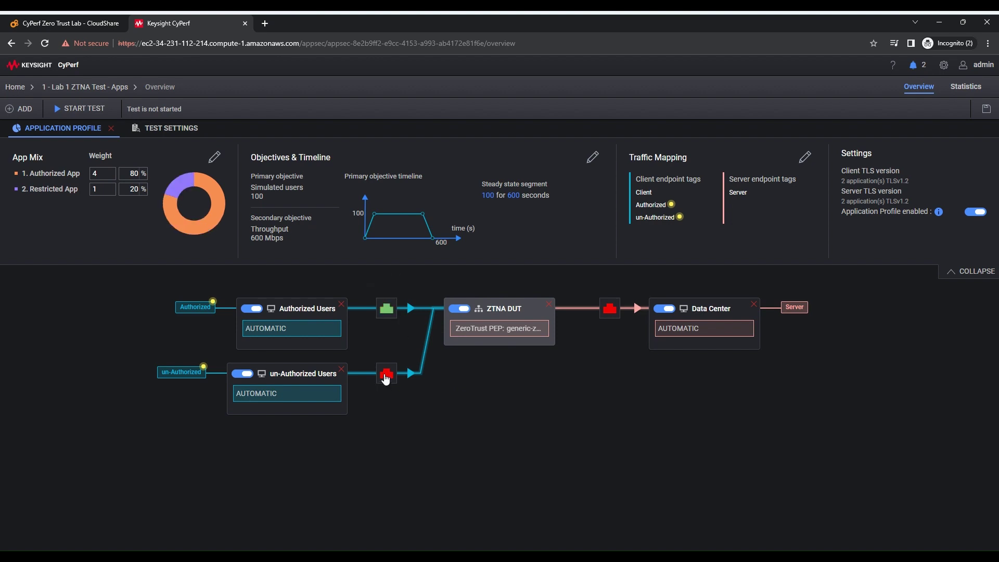
{"action": "mouse_move", "coordinate": [375, 303]}
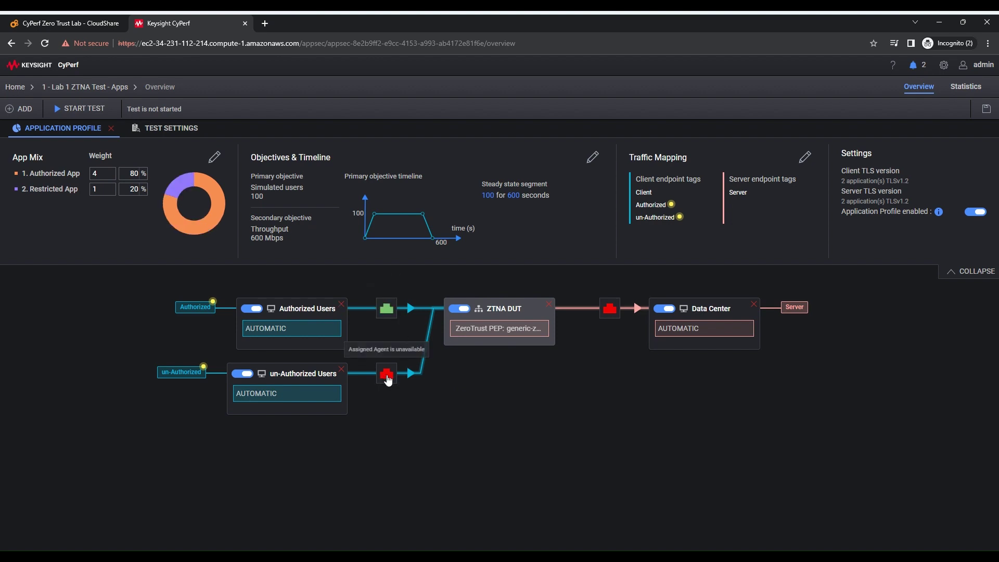
{"action": "mouse_move", "coordinate": [277, 321]}
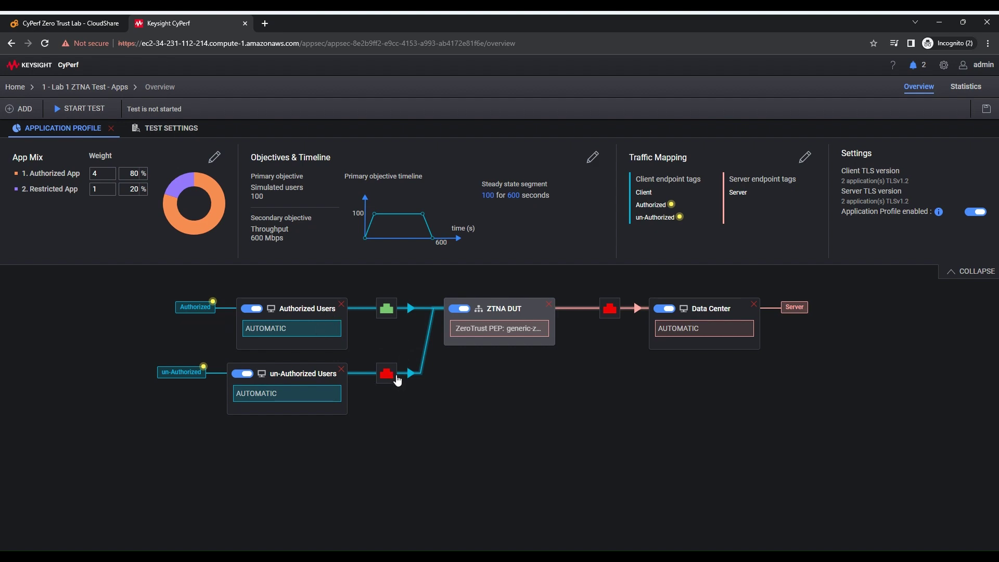
{"action": "left_click", "coordinate": [389, 376]}
{"action": "left_click", "coordinate": [280, 297]}
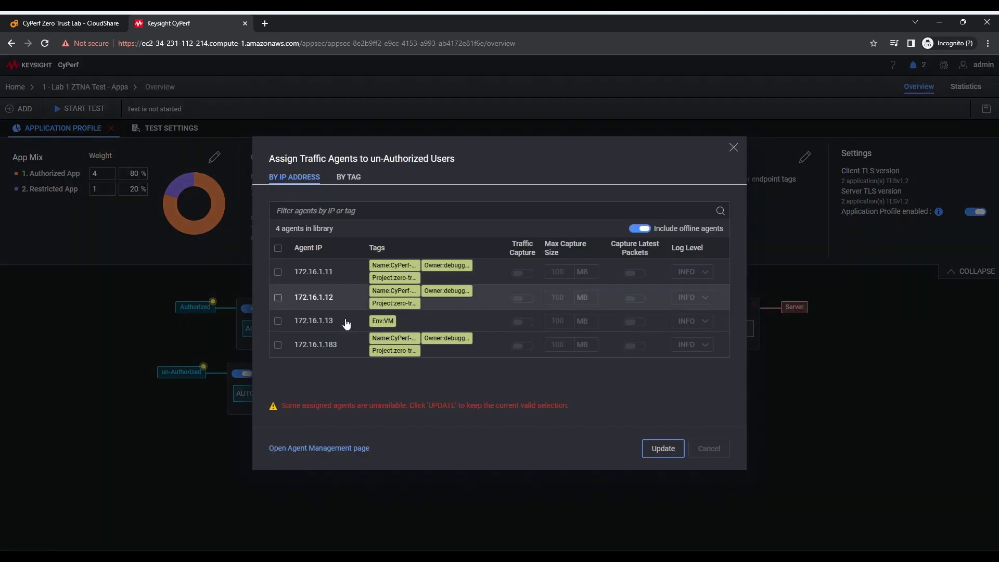
{"action": "left_click", "coordinate": [666, 456]}
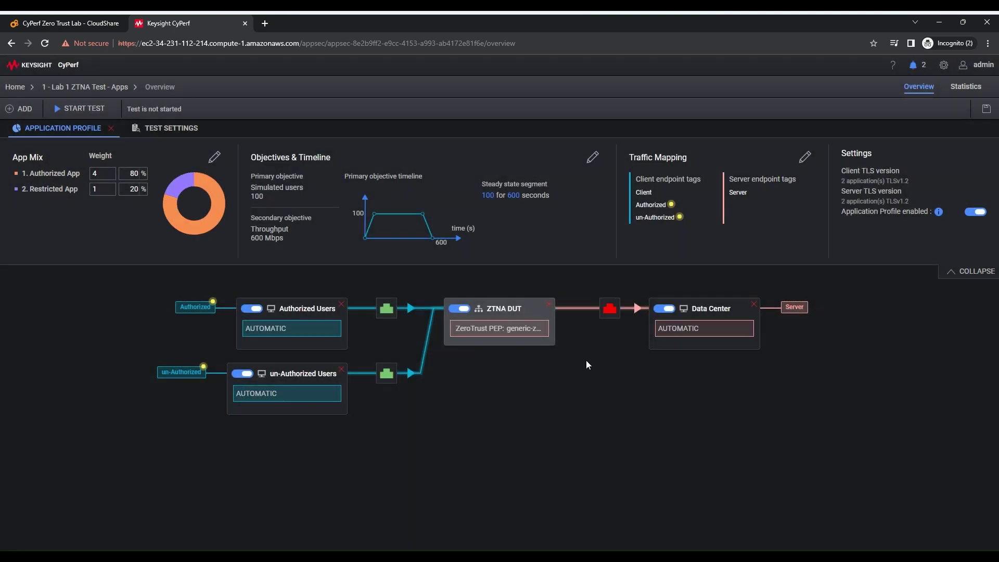
Assign agent 172.16.1.183 to the Data Center
{"action": "left_click", "coordinate": [610, 310]}
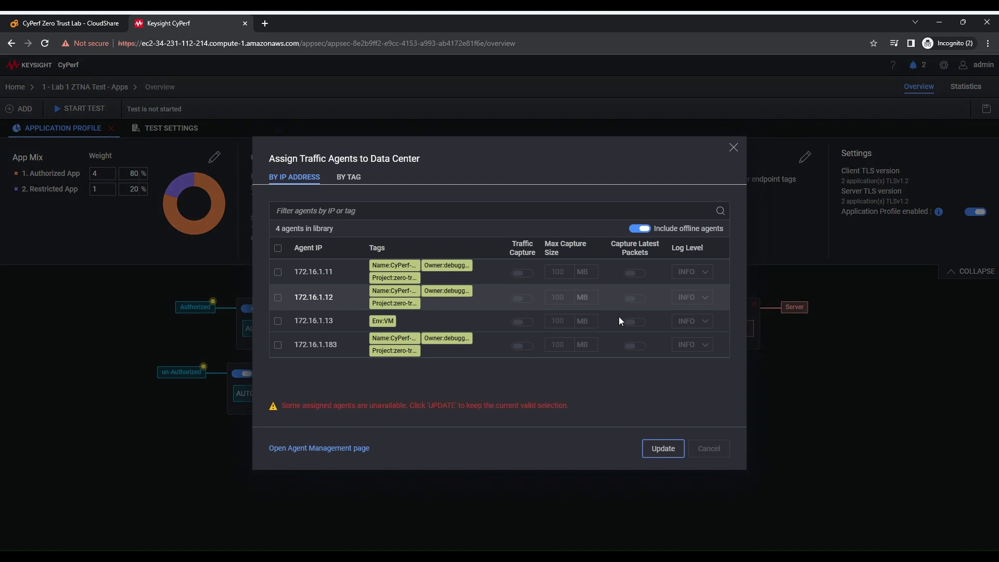
{"action": "left_click", "coordinate": [278, 345]}
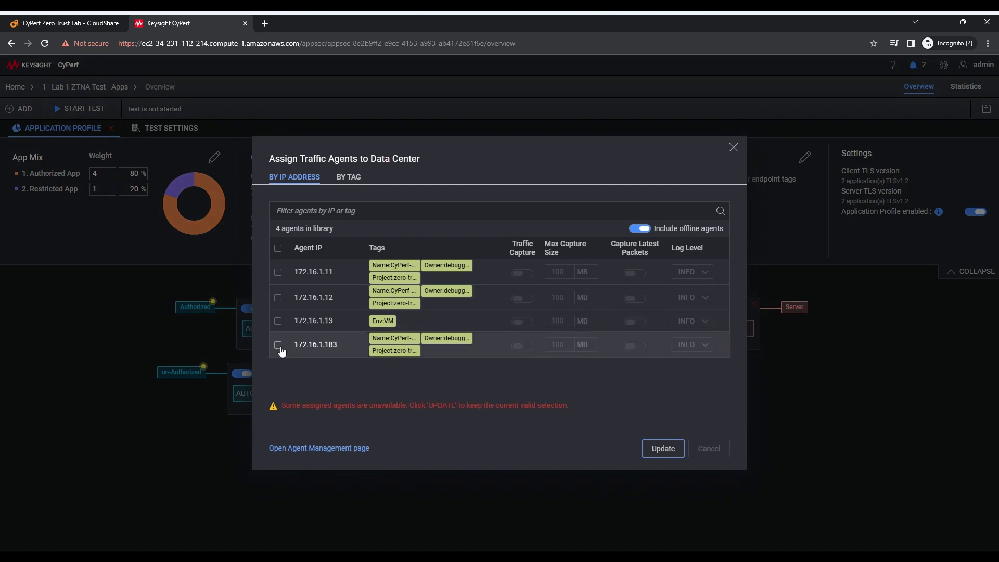
{"action": "left_click", "coordinate": [661, 450]}
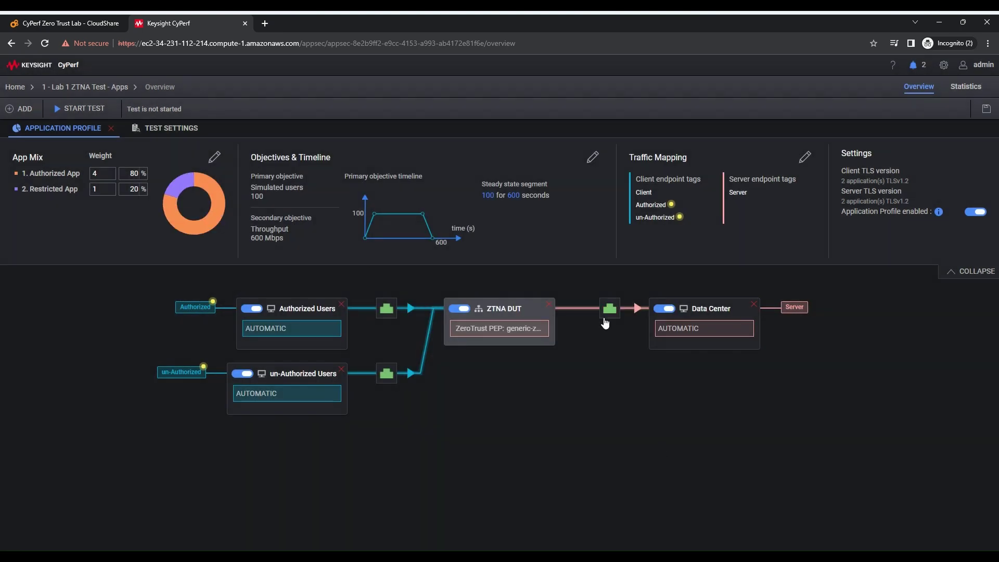
{"action": "mouse_move", "coordinate": [605, 323]}
Start the ZTNA test and scroll down to the live throughput and applications statistics
{"action": "left_click", "coordinate": [82, 108]}
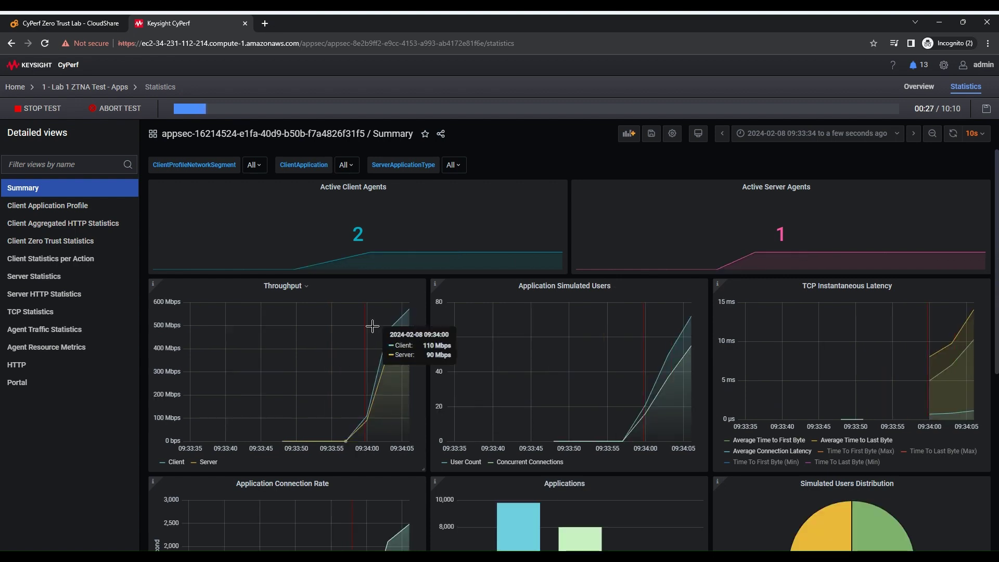
{"action": "scroll", "coordinate": [709, 419], "scroll_direction": "down", "scroll_amount": 3}
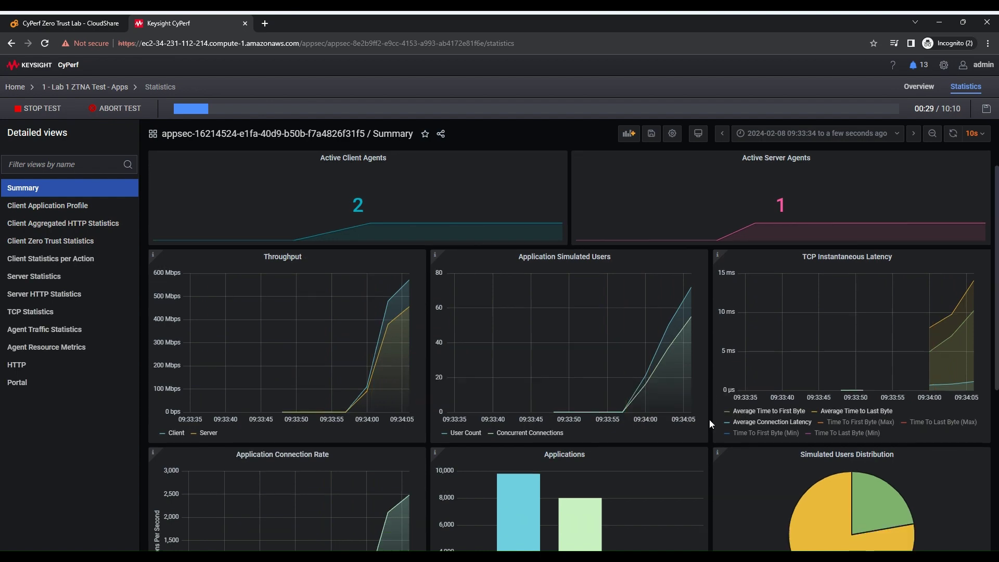
{"action": "mouse_move", "coordinate": [650, 369]}
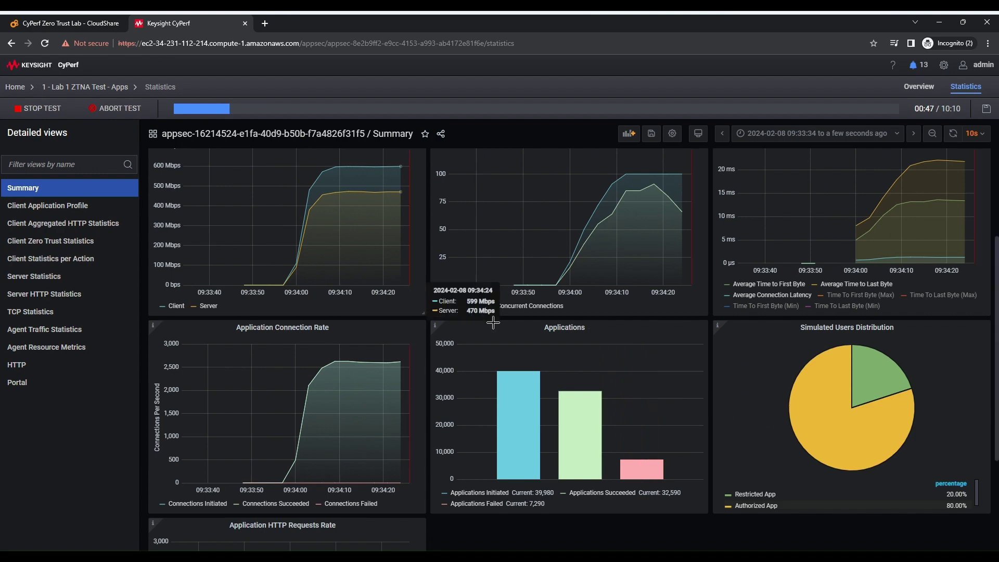
{"action": "scroll", "coordinate": [686, 406], "scroll_direction": "down", "scroll_amount": 2}
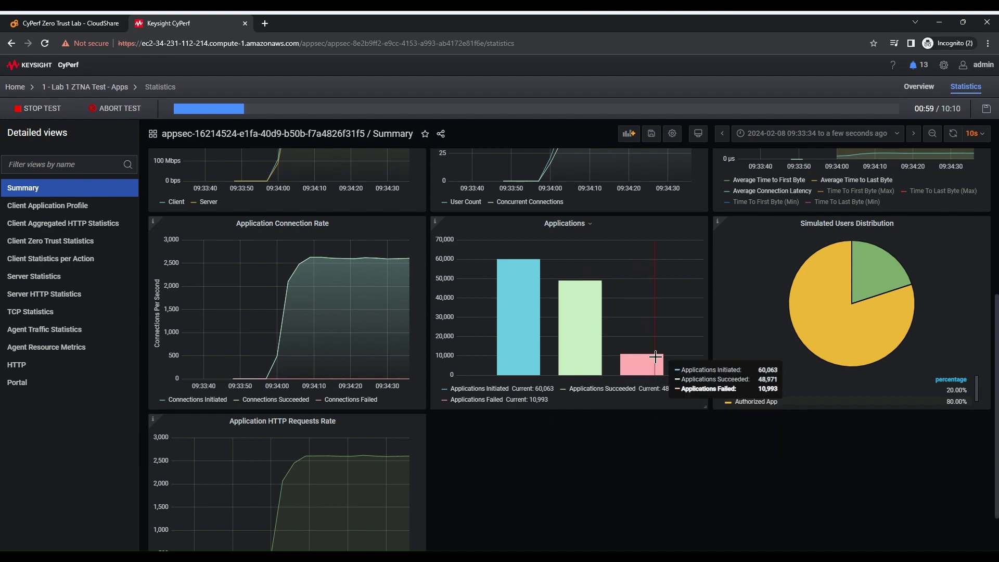
{"action": "scroll", "coordinate": [655, 357], "scroll_direction": "up", "scroll_amount": 3}
{"action": "scroll", "coordinate": [628, 364], "scroll_direction": "up", "scroll_amount": 2}
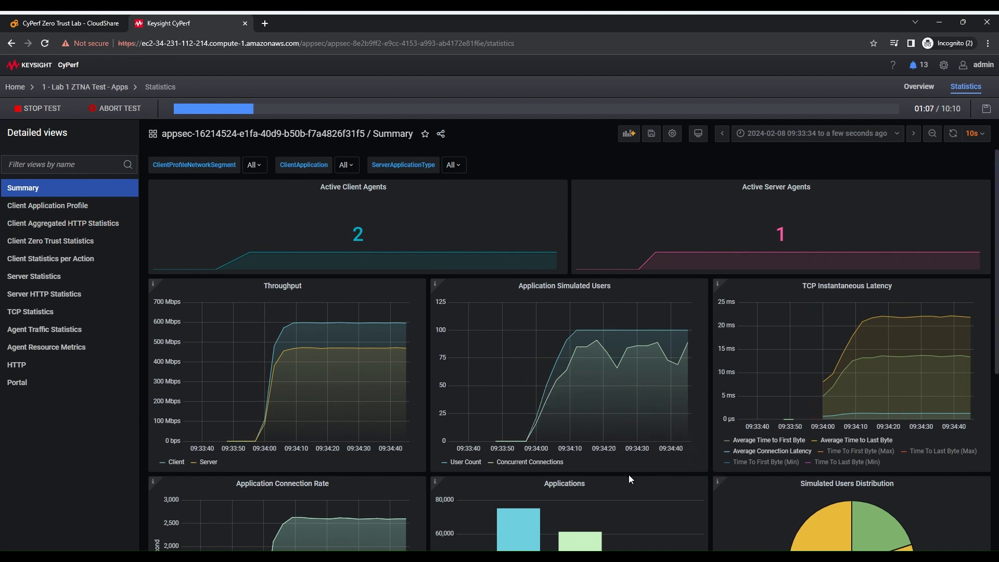
{"action": "scroll", "coordinate": [629, 475], "scroll_direction": "down", "scroll_amount": 5}
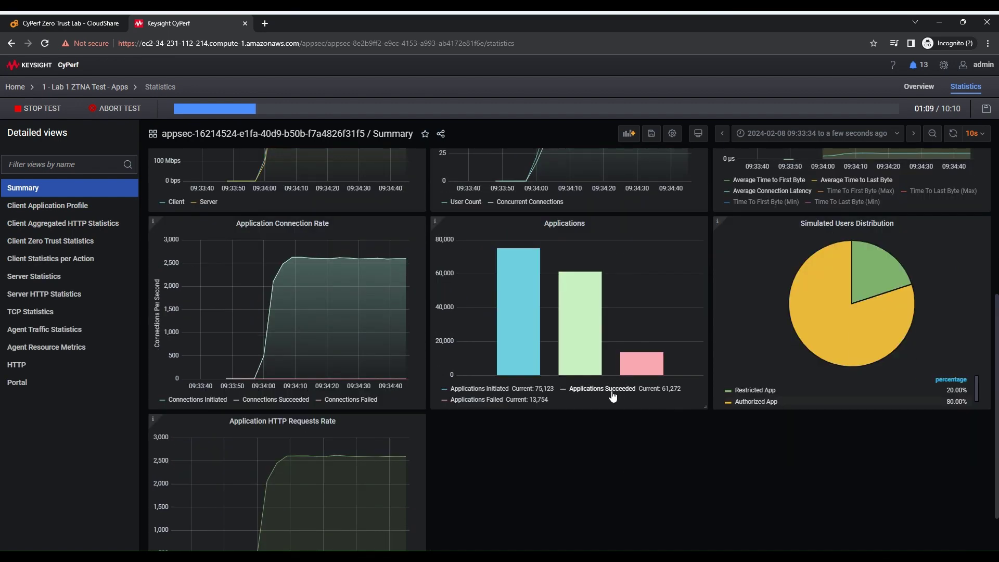
{"action": "scroll", "coordinate": [609, 391], "scroll_direction": "up", "scroll_amount": 5}
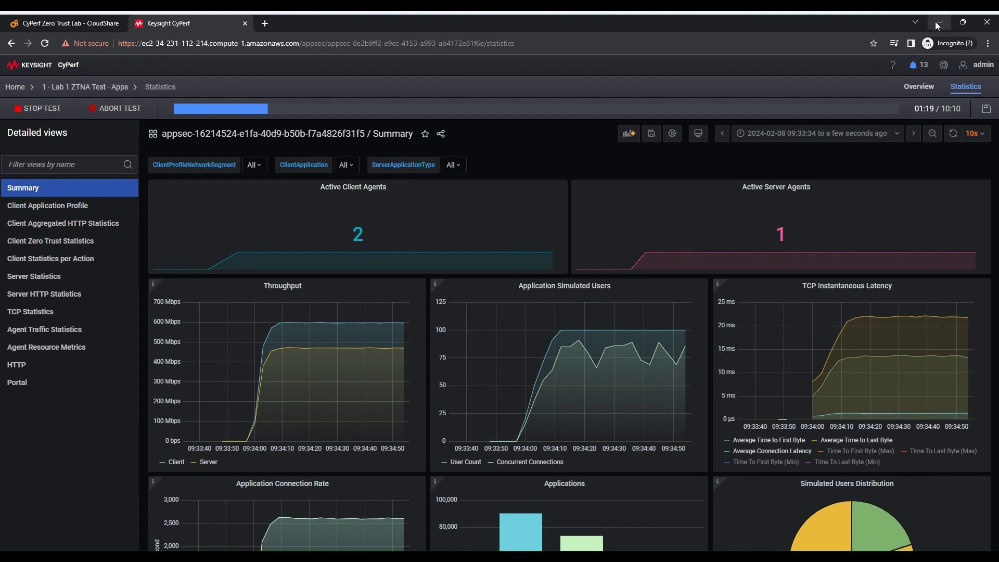
Reopen the Public Clouds deployment log in CloudShare, scrolled to the Terraform entry
{"action": "left_click", "coordinate": [66, 20]}
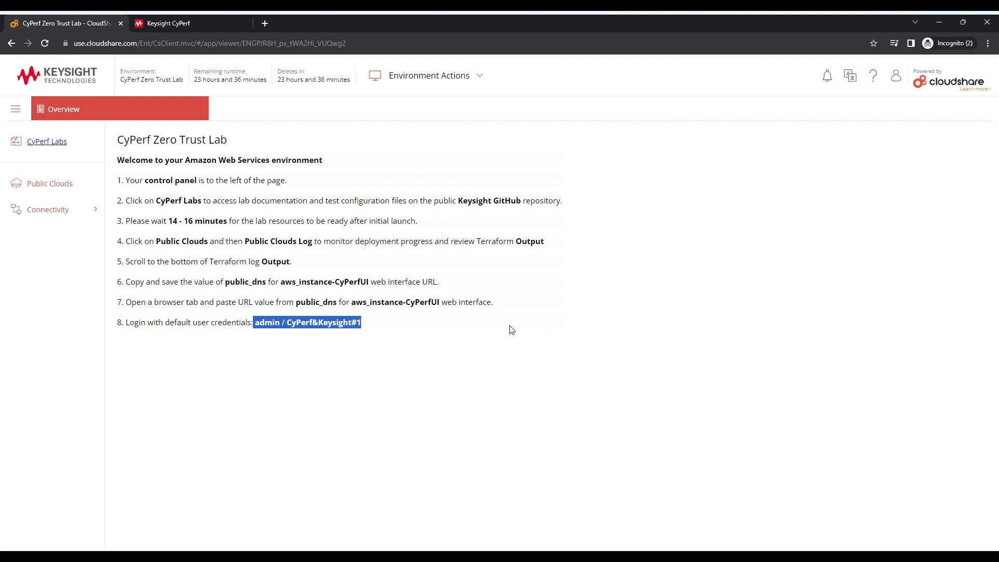
{"action": "left_click", "coordinate": [47, 185]}
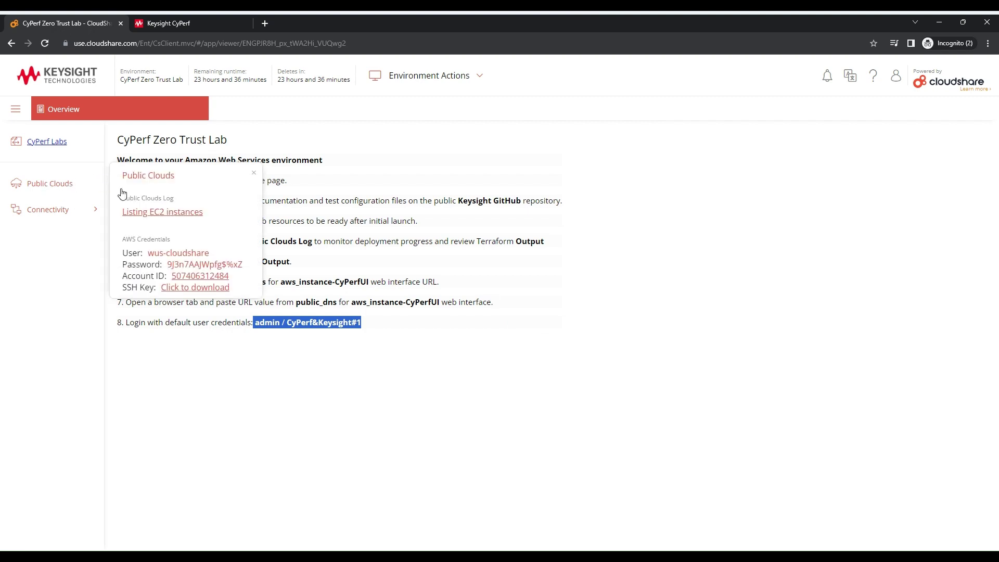
{"action": "left_click", "coordinate": [164, 211]}
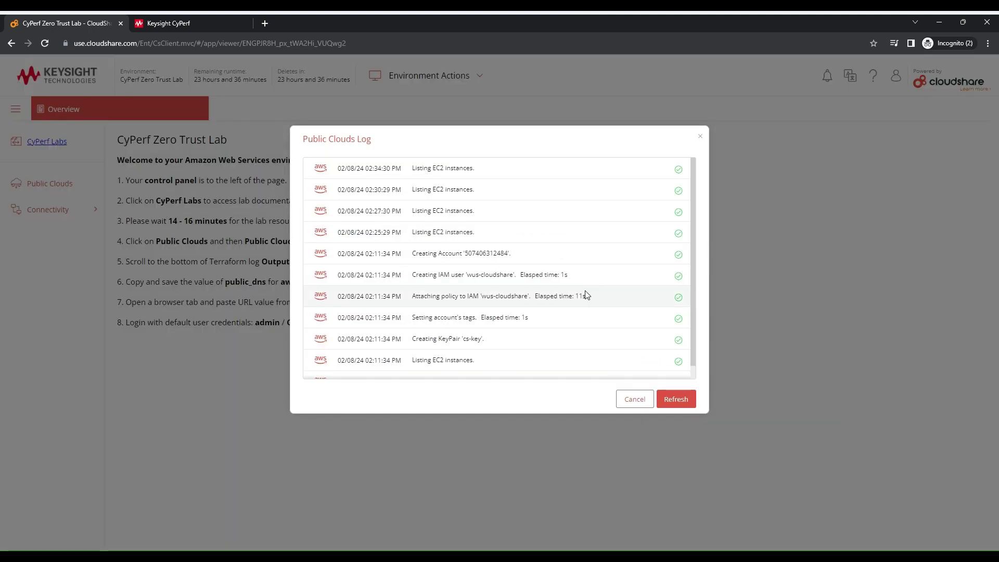
{"action": "scroll", "coordinate": [670, 328], "scroll_direction": "down", "scroll_amount": 1}
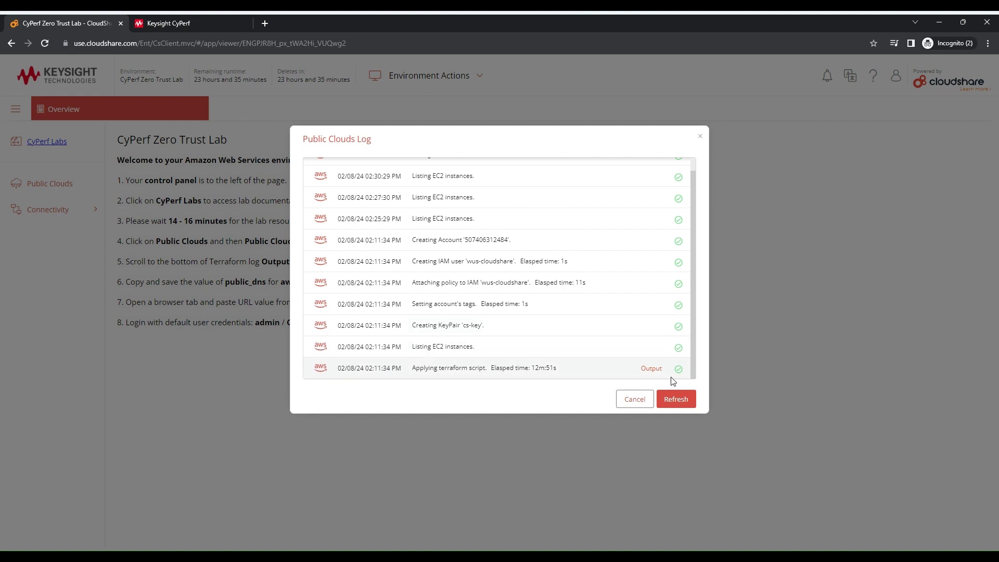
Select the public_dns URL at the end of the Terraform output, then return to CyPerf
{"action": "left_click", "coordinate": [652, 369]}
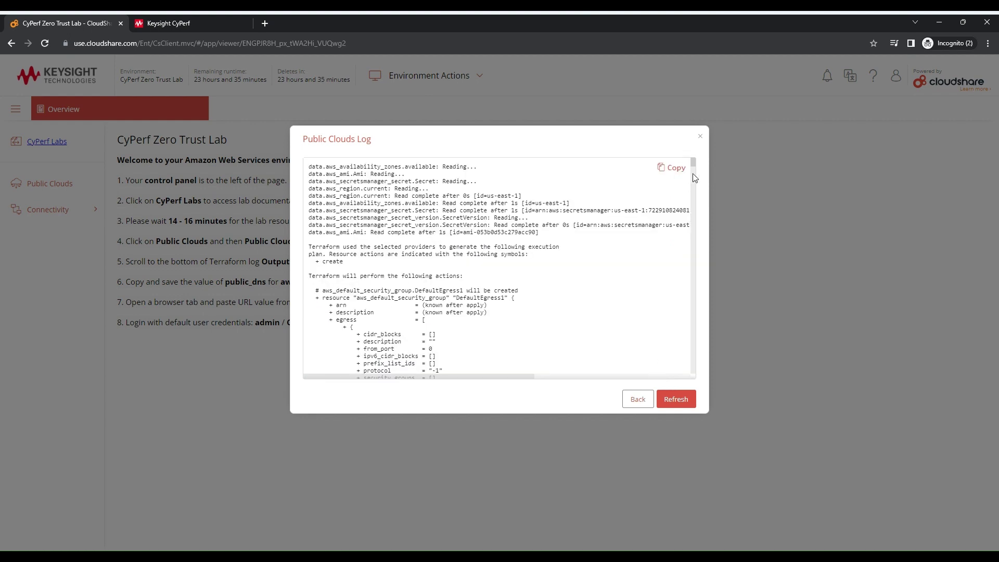
{"action": "left_click_drag", "start_coordinate": [694, 163], "coordinate": [713, 387]}
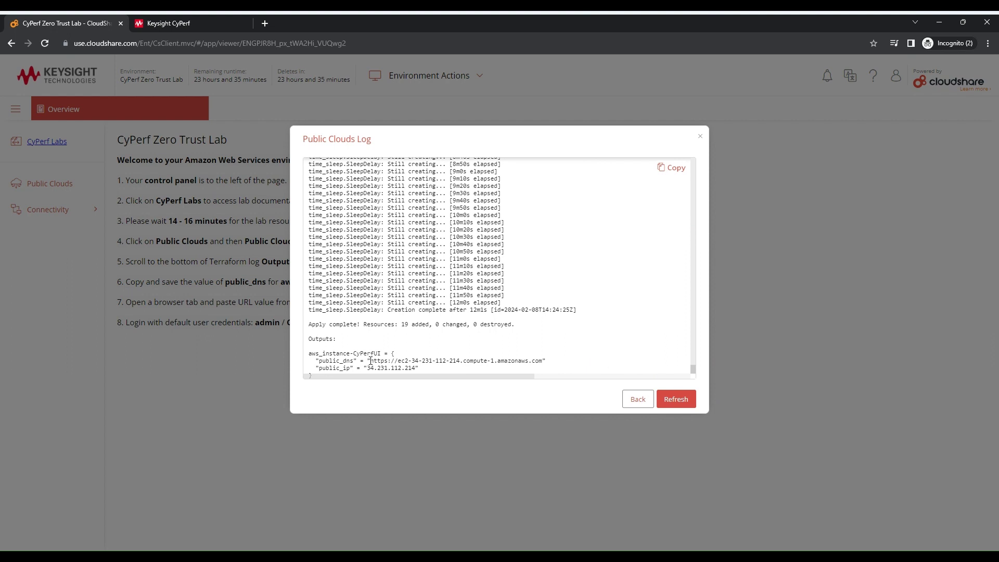
{"action": "left_click_drag", "start_coordinate": [371, 361], "coordinate": [543, 361]}
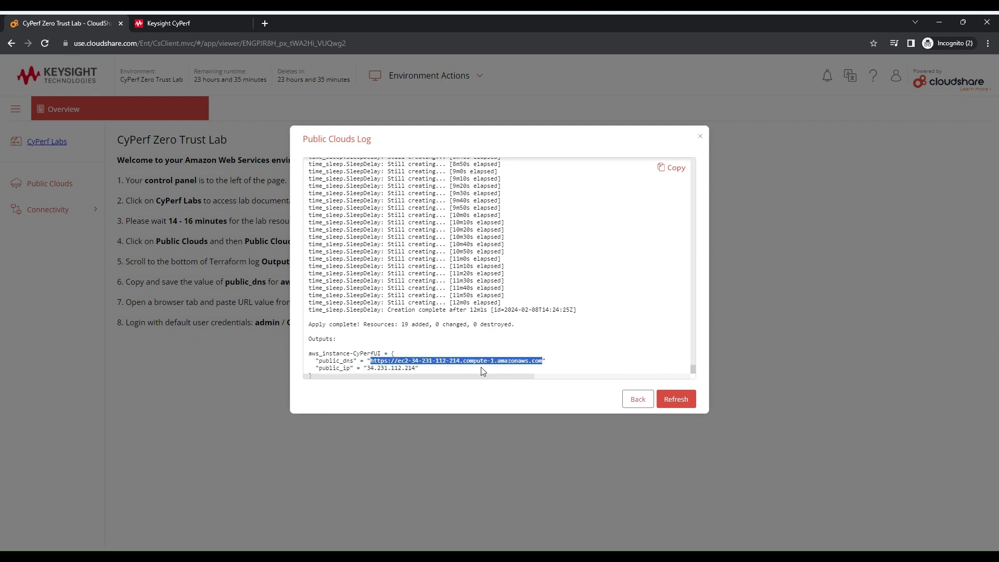
{"action": "left_click", "coordinate": [195, 23]}
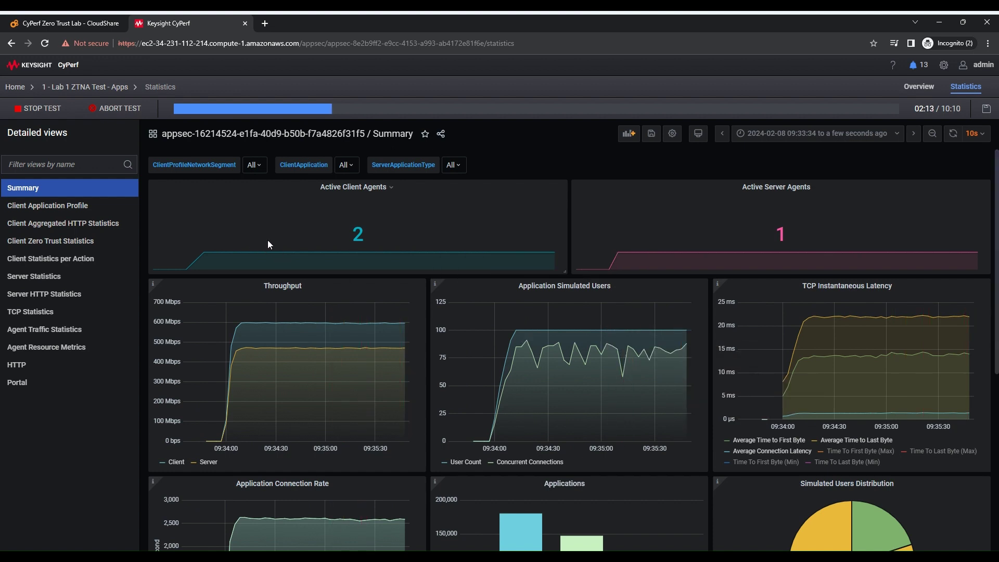
Browse saved configs, reopen the running Lab 1 session, then close CloudShare's Public Clouds Log
{"action": "left_click", "coordinate": [15, 87]}
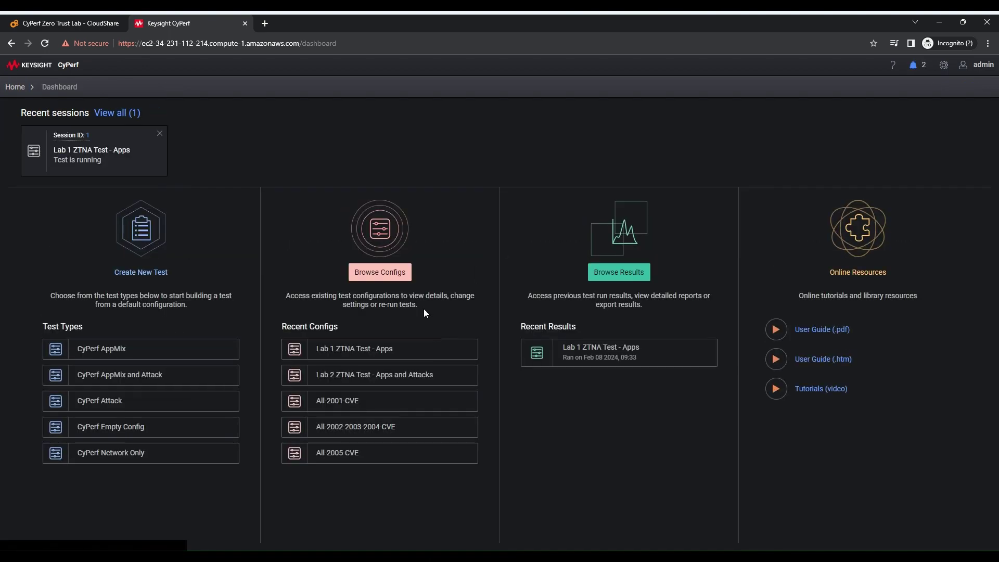
{"action": "left_click", "coordinate": [394, 281]}
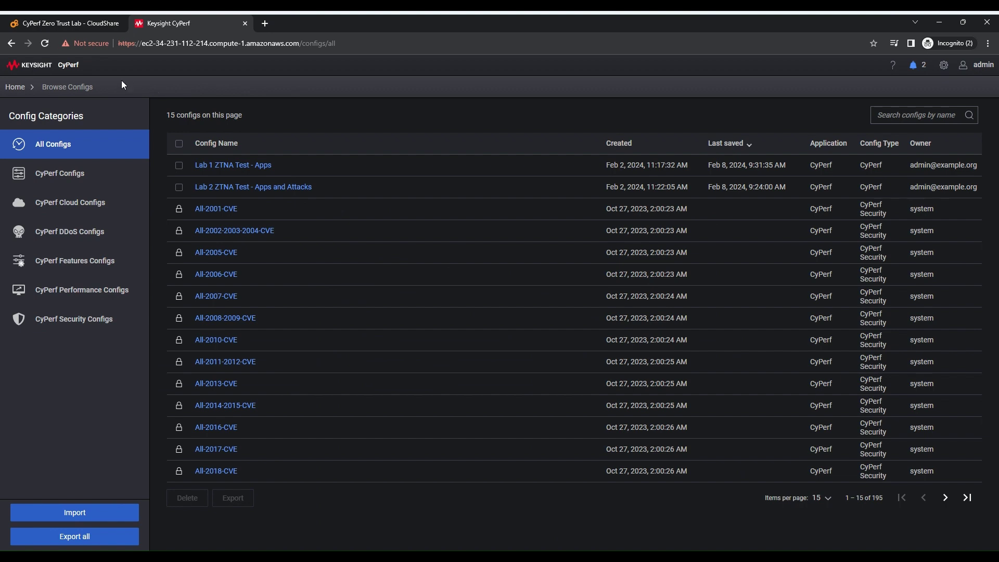
{"action": "left_click", "coordinate": [21, 88]}
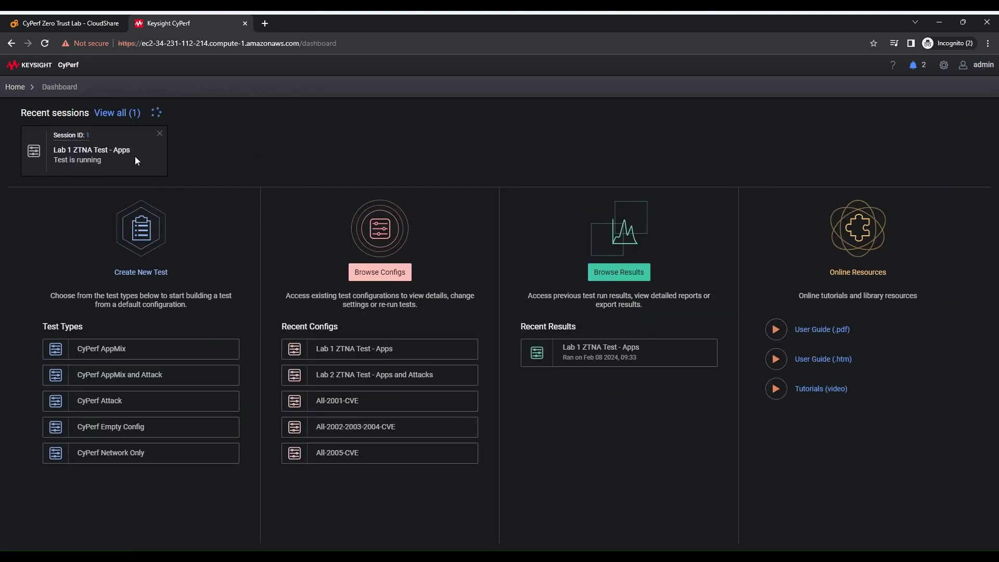
{"action": "left_click", "coordinate": [132, 163]}
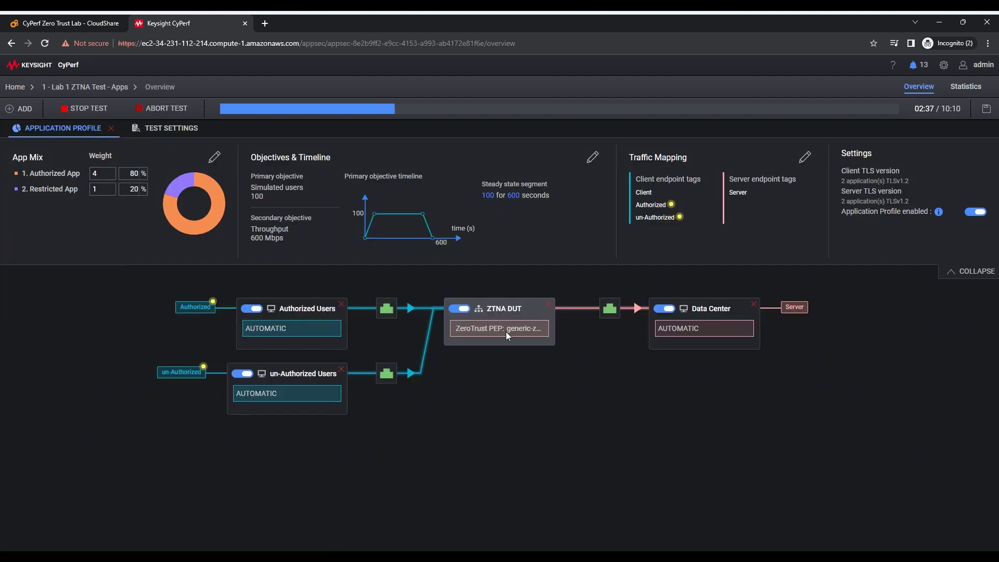
{"action": "left_click", "coordinate": [126, 18]}
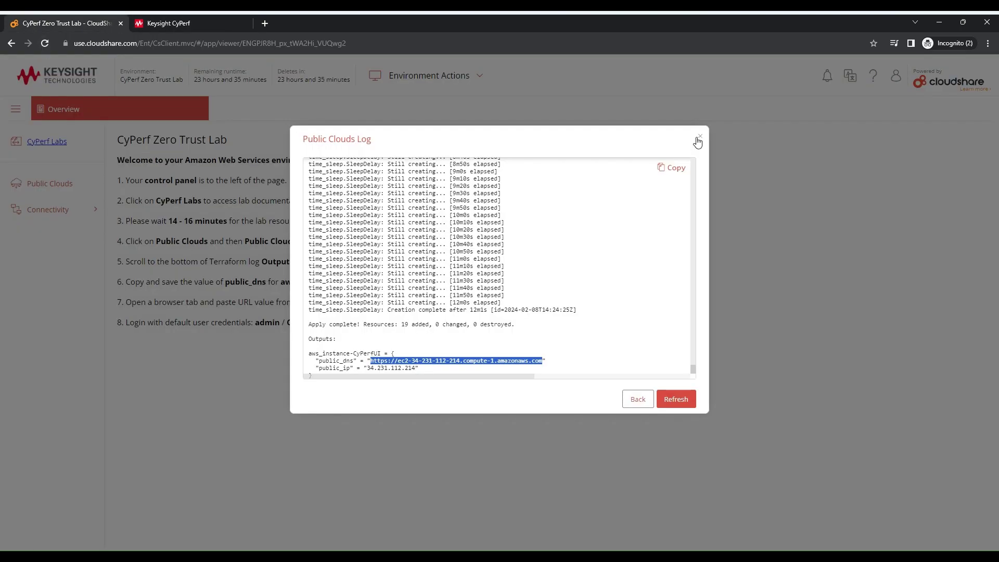
{"action": "left_click", "coordinate": [698, 139]}
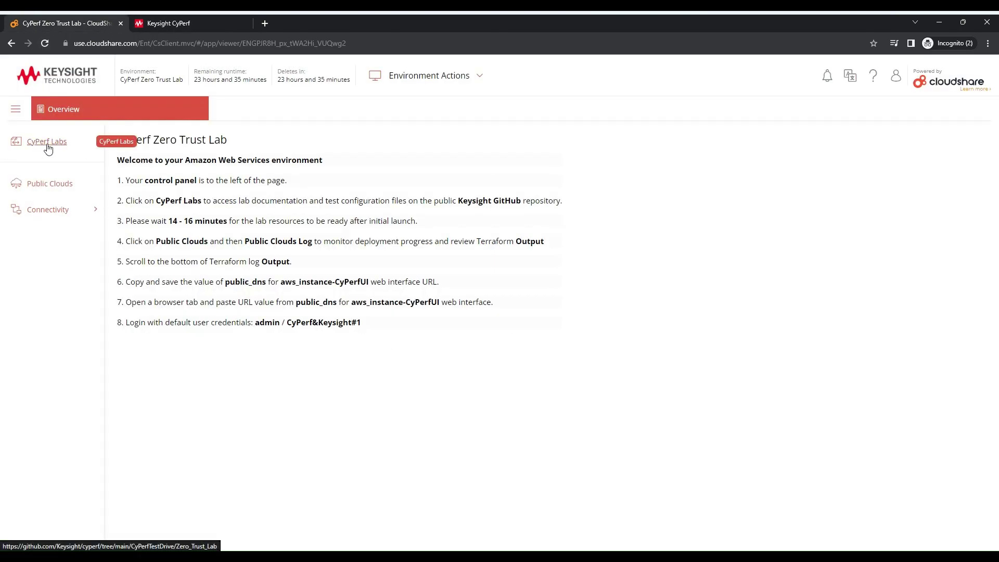